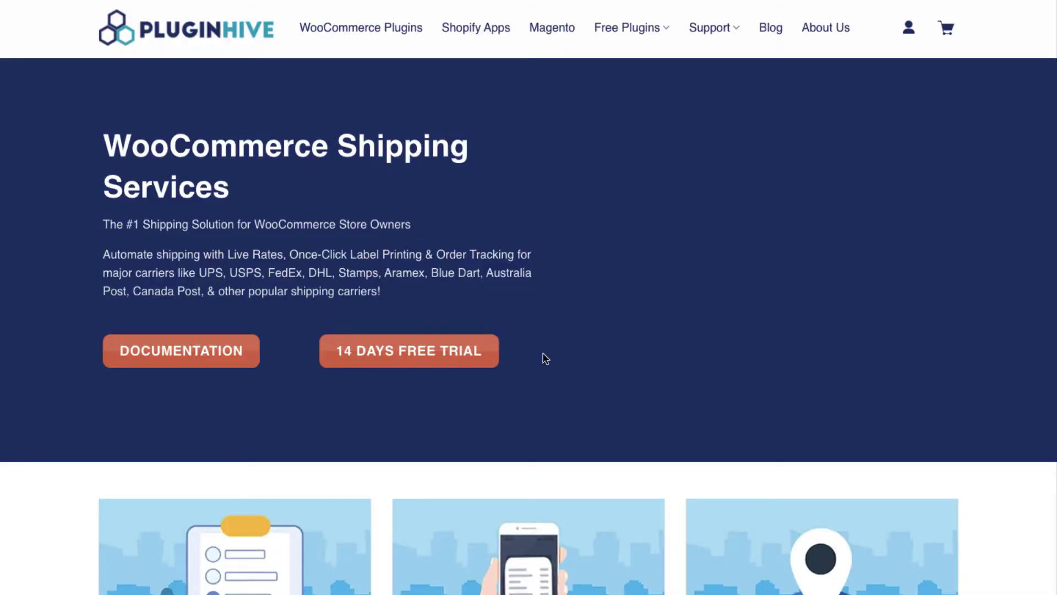
- Submit name and email to request the PluginHive 14-day free trial download link
click(494, 358)
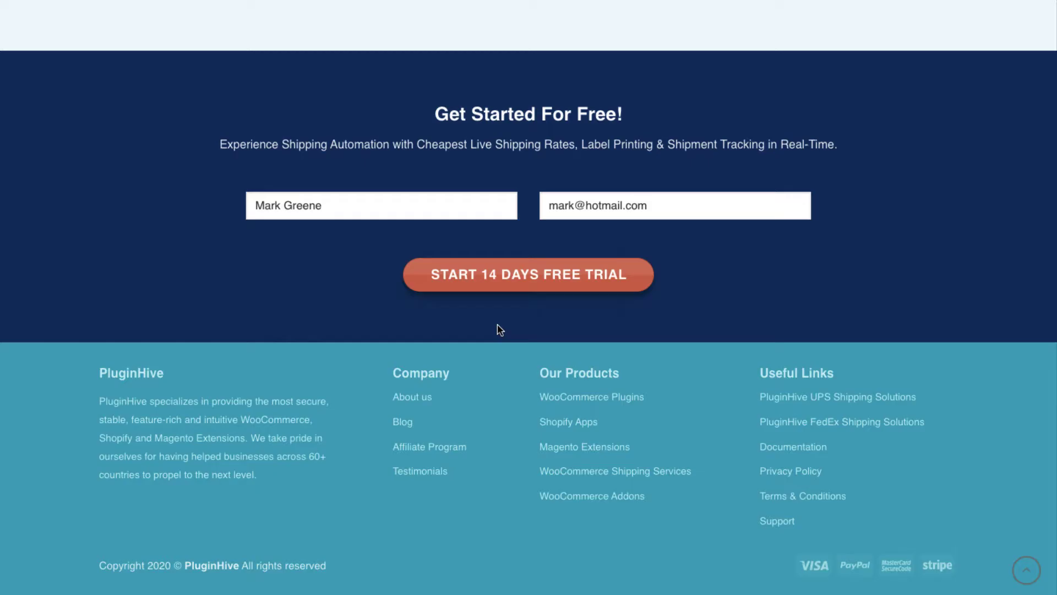
click(381, 208)
click(655, 205)
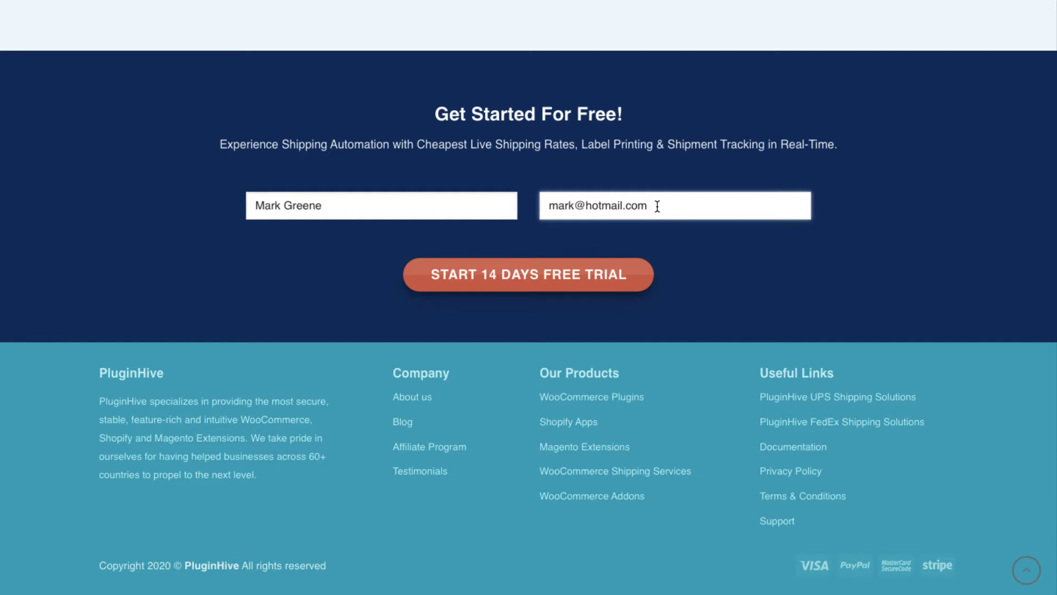
click(511, 284)
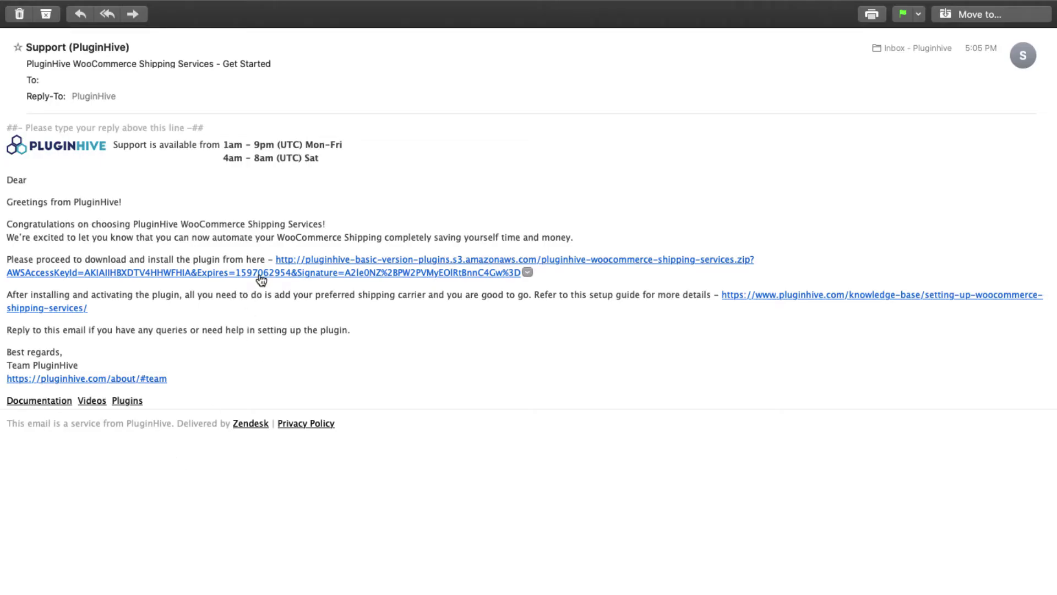
- Download the plugin from the emailed link, open its Settings and register the store
click(260, 275)
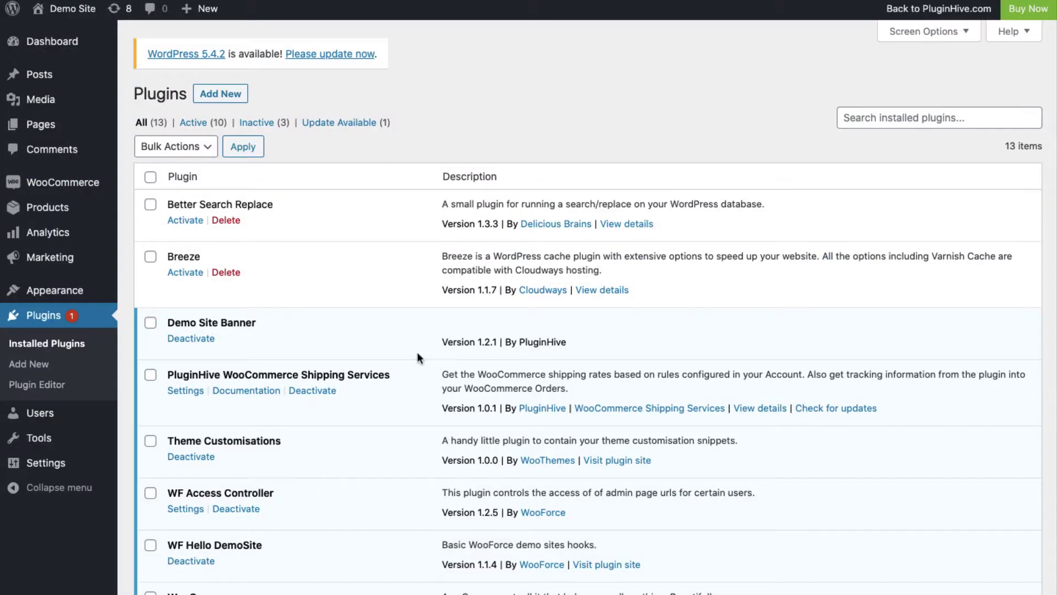
click(190, 393)
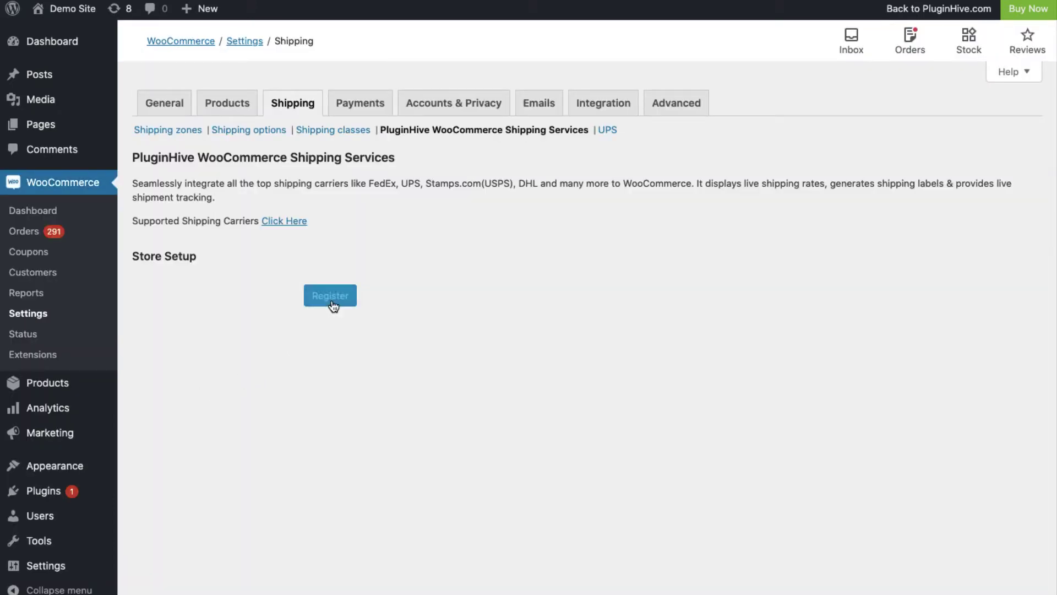
click(332, 297)
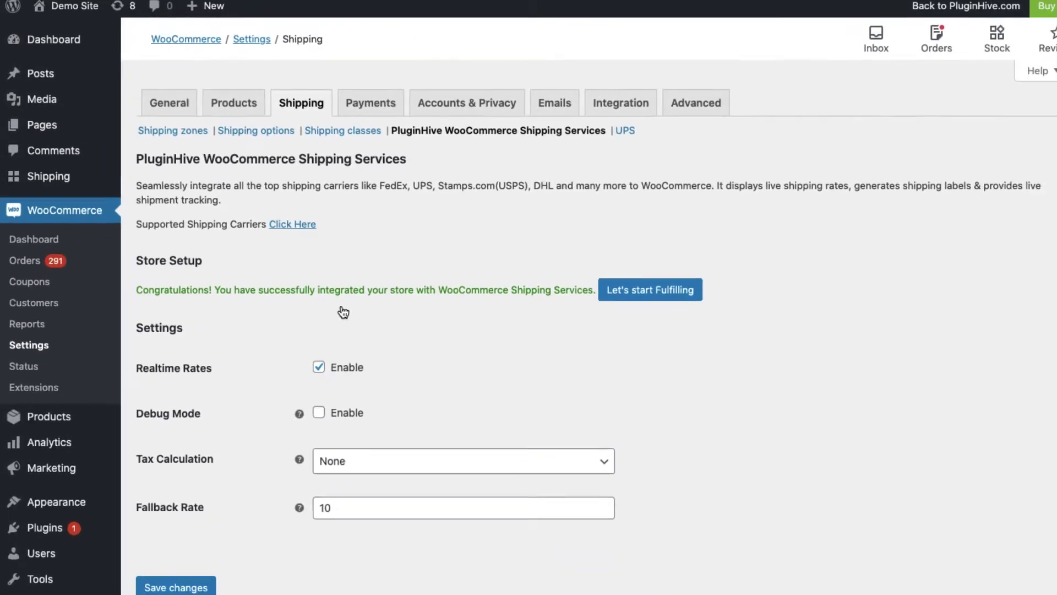
- Add an Australia Post carrier with its account number, API key and password
click(616, 290)
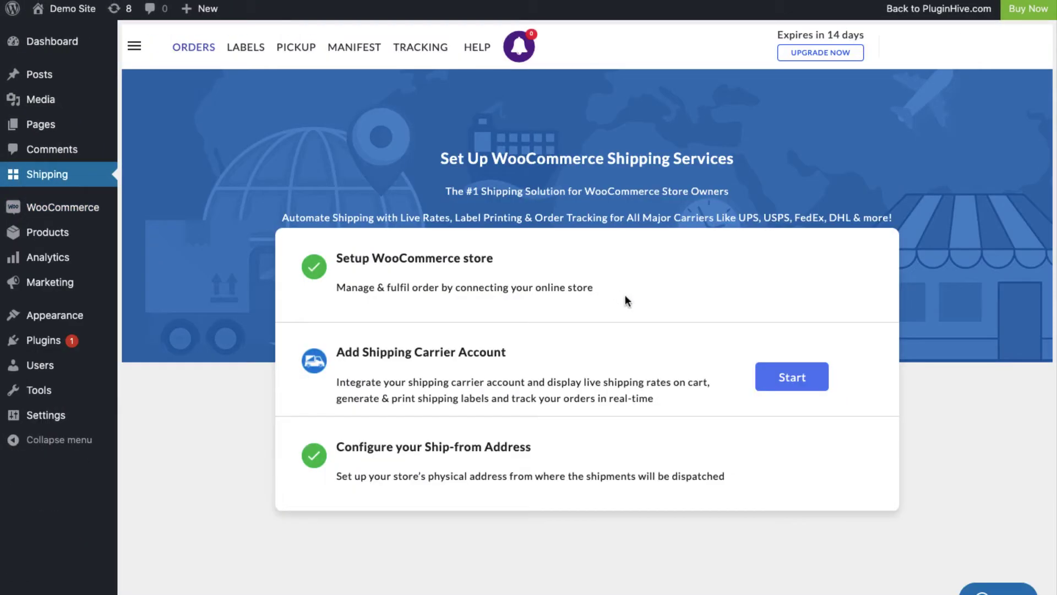
click(791, 384)
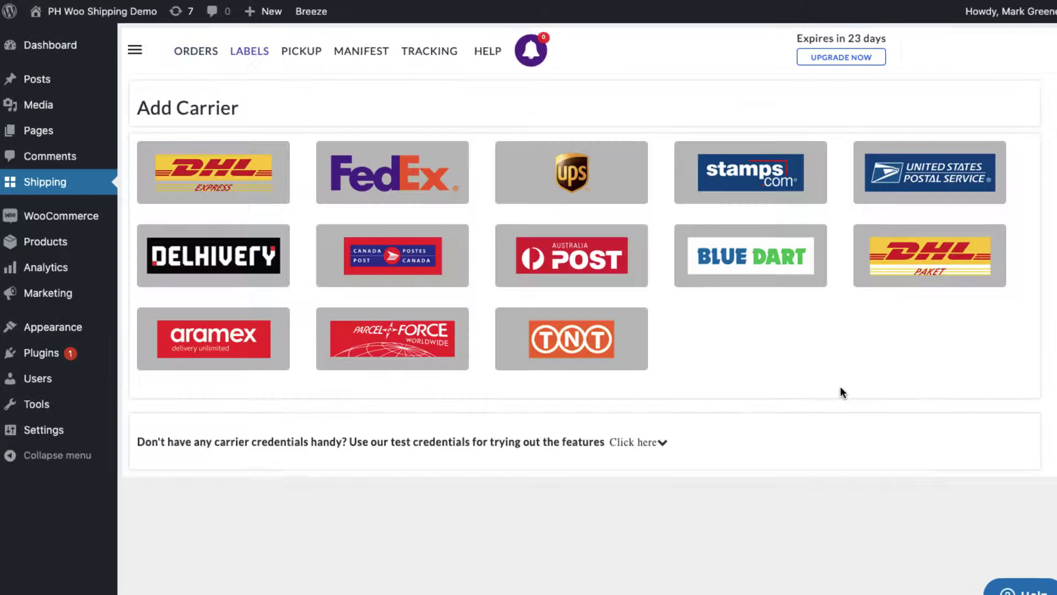
click(567, 264)
click(560, 237)
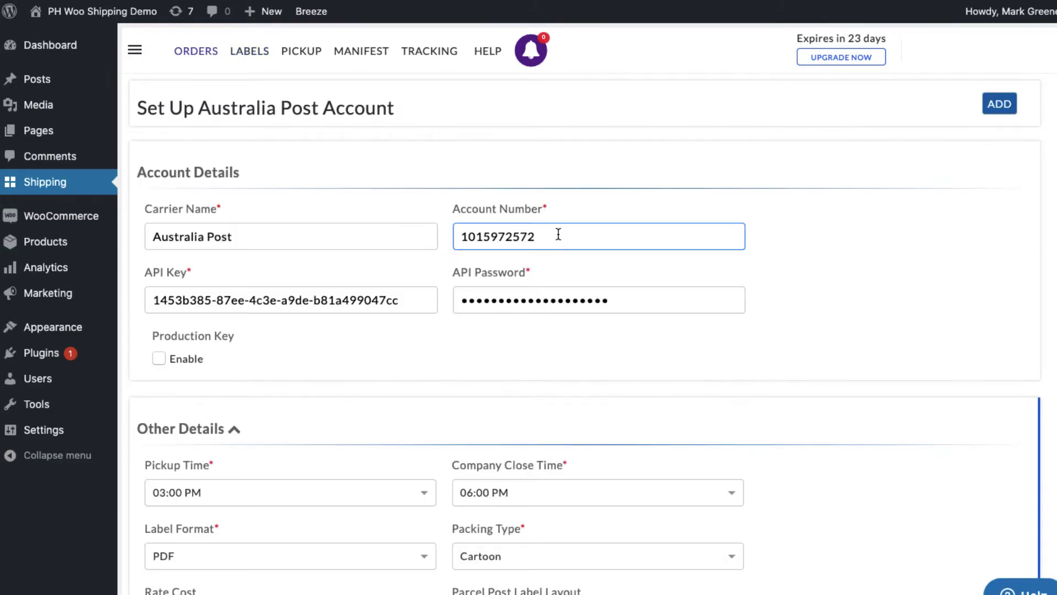
click(567, 300)
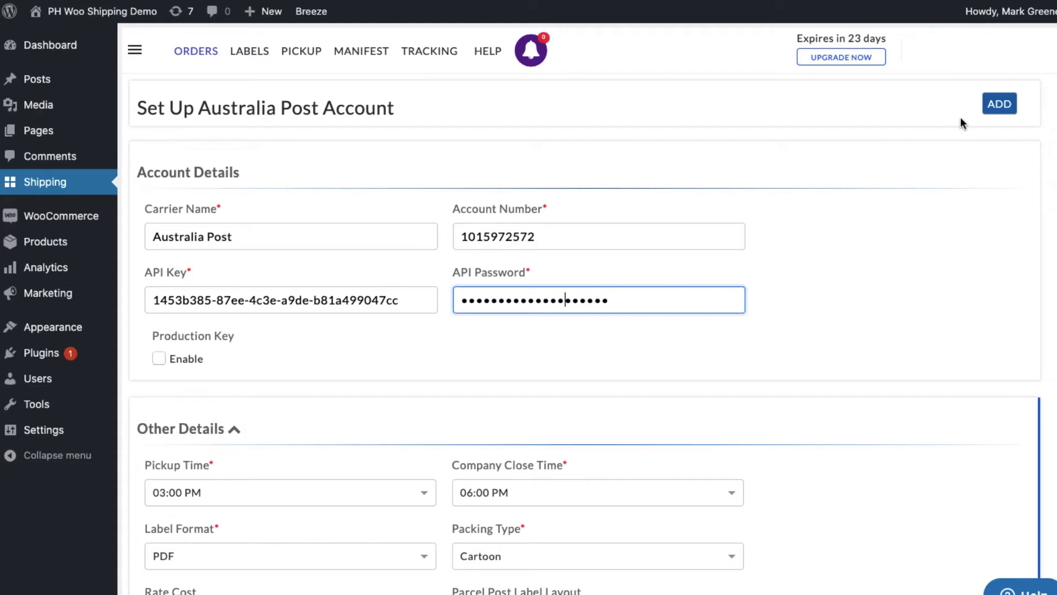
click(998, 106)
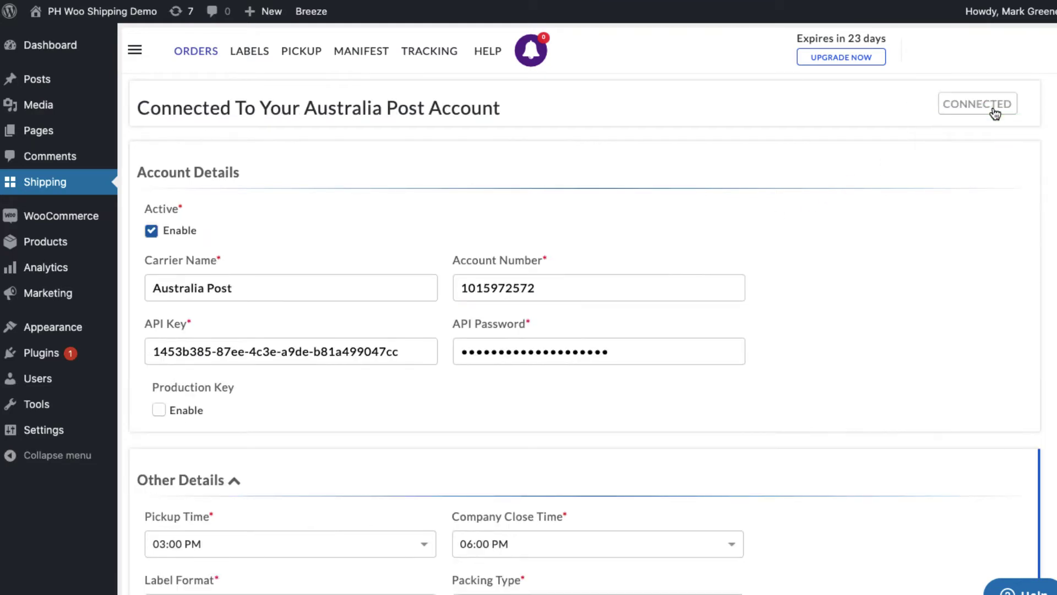
- In Rate Automation, replace ALL with Parcel Post + Signature and Express Post + Signature, and update the rule
click(148, 54)
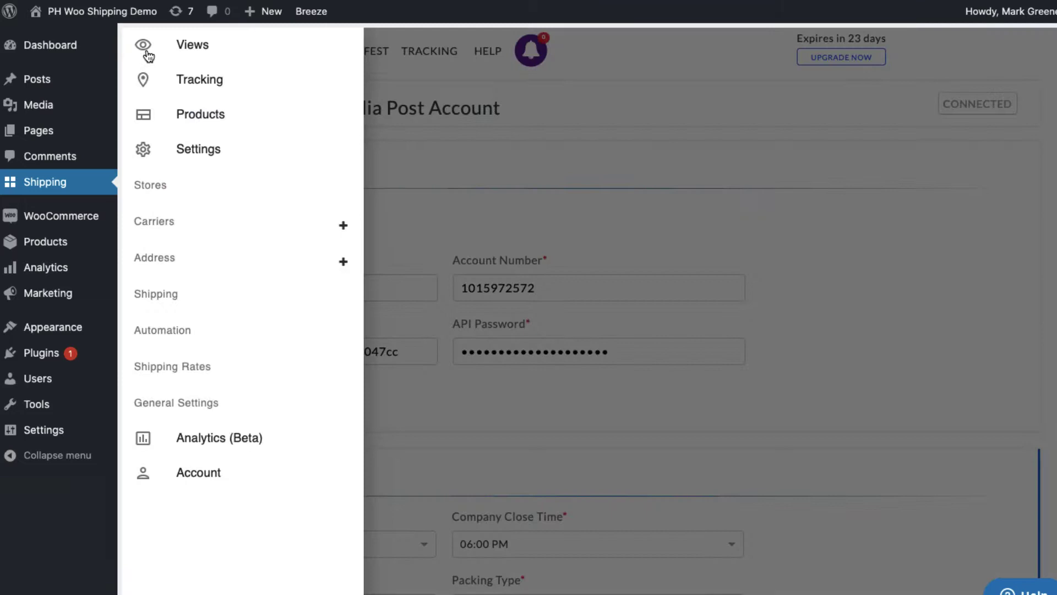
click(208, 365)
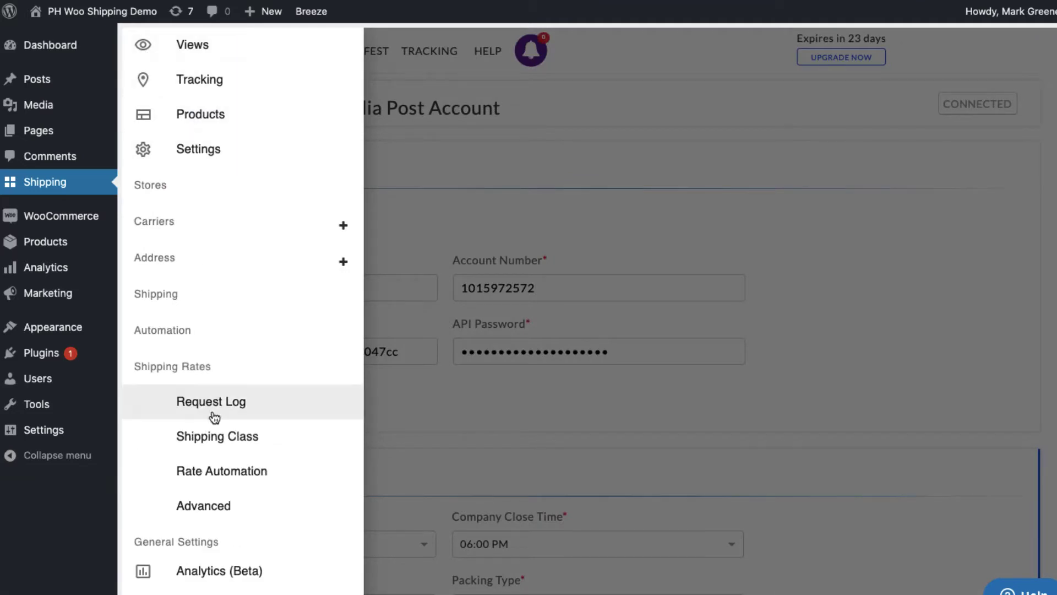
click(216, 472)
click(533, 481)
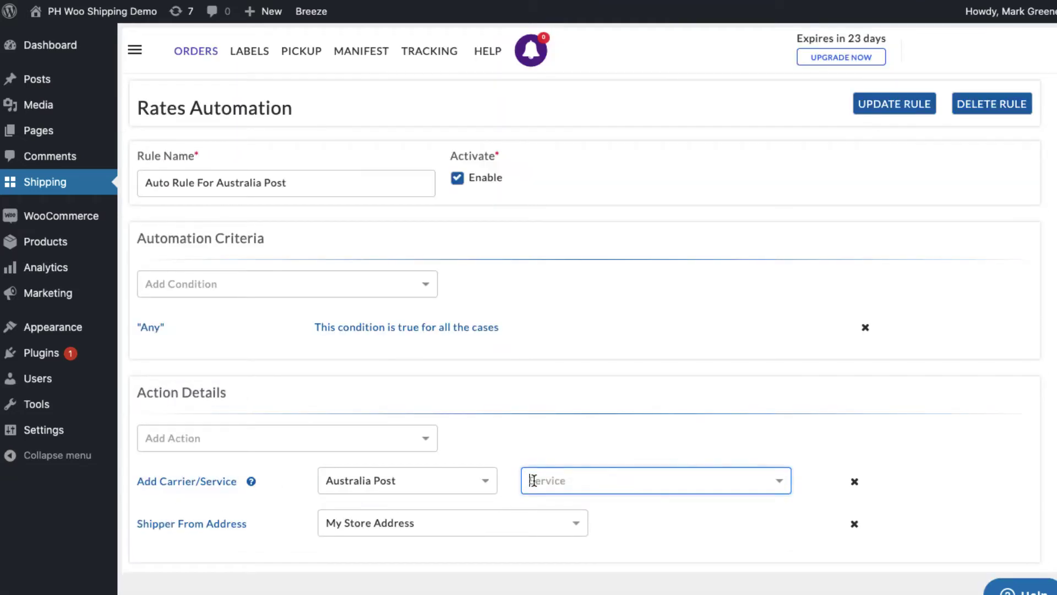
click(544, 480)
scroll(544, 529, down, 3)
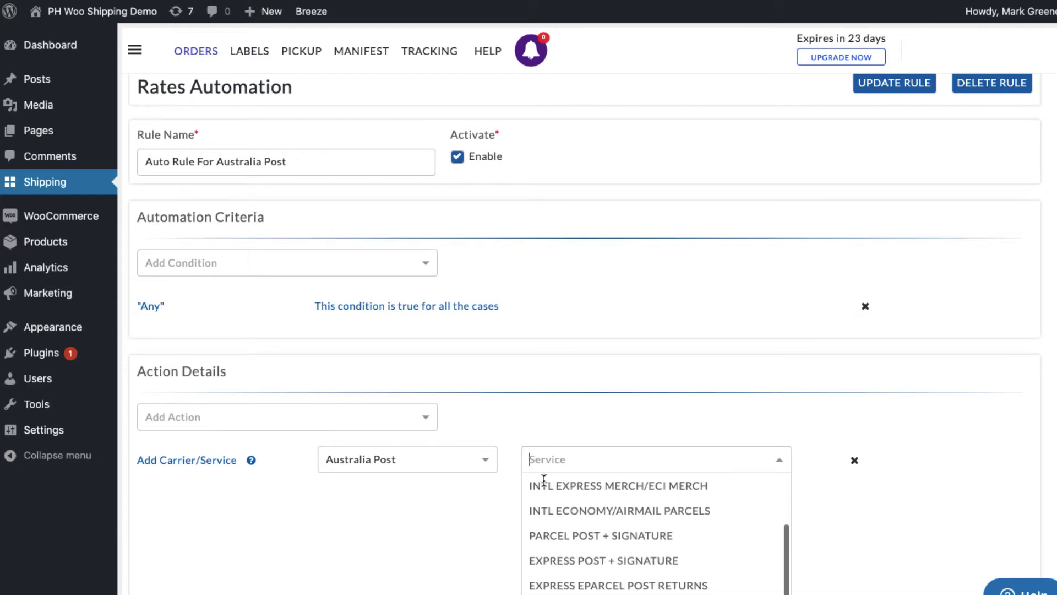
click(544, 537)
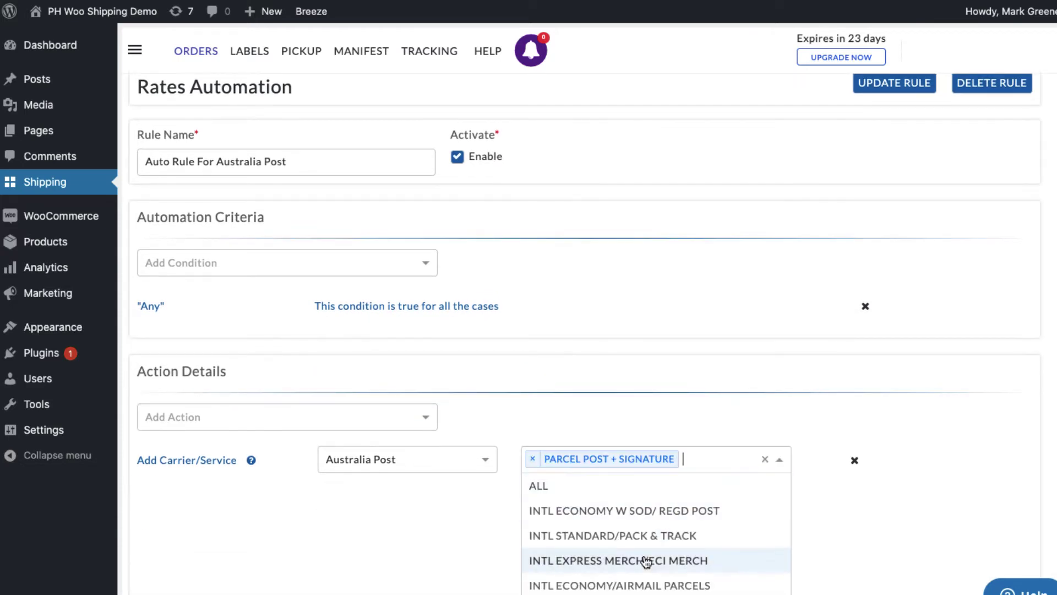
scroll(646, 559, down, 2)
click(646, 561)
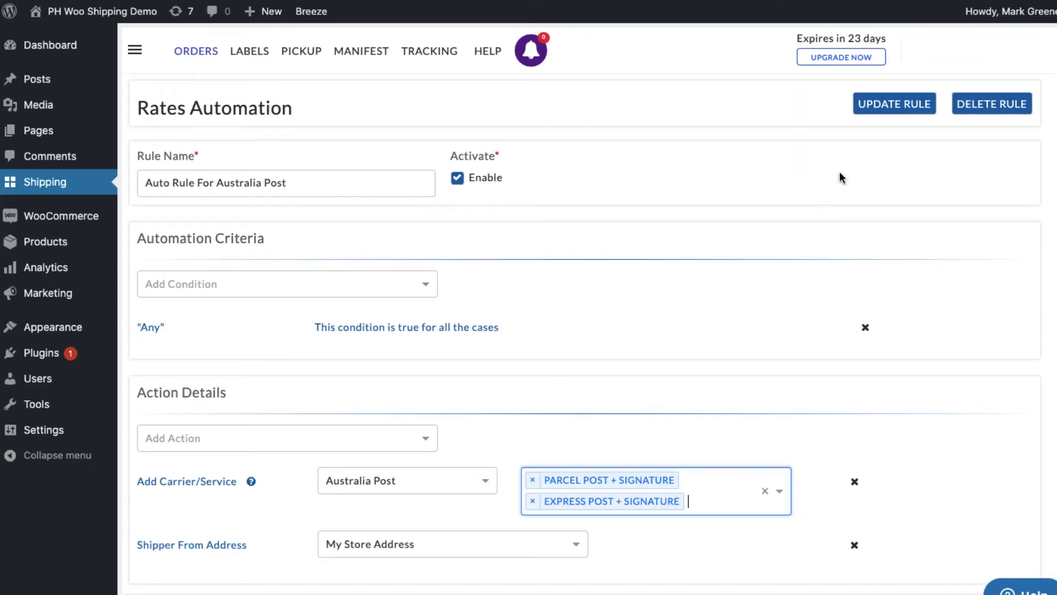
click(881, 109)
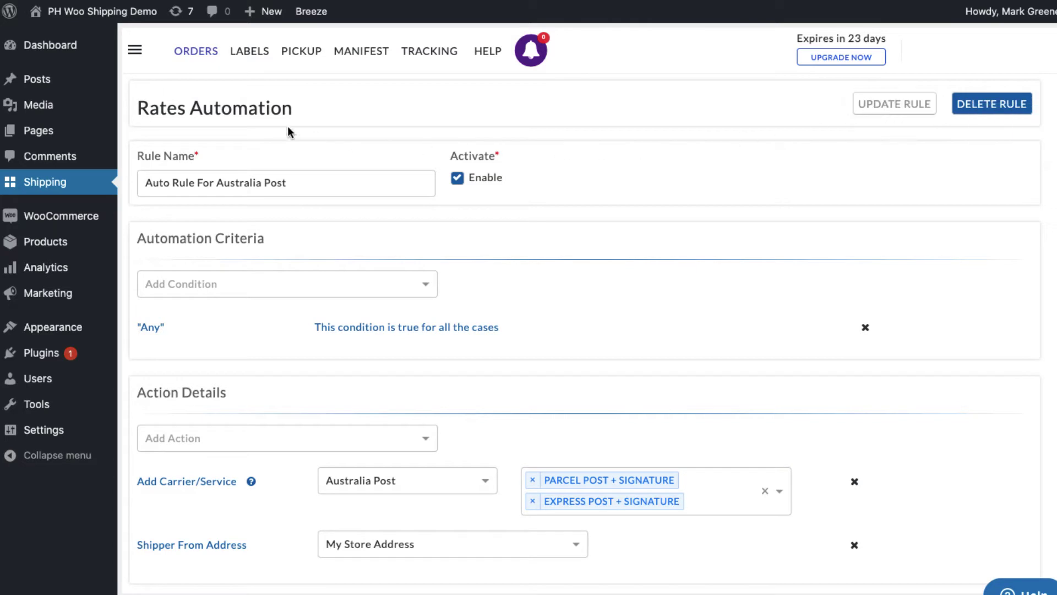
- View the My Store Address ship-from form, then expand the Shipping menu section
click(135, 51)
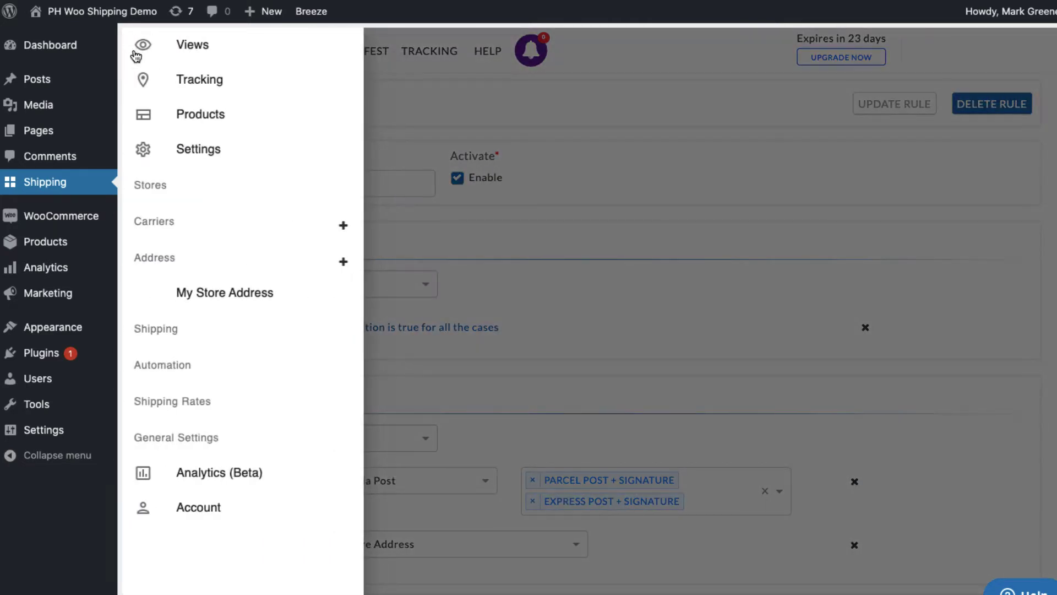
click(240, 297)
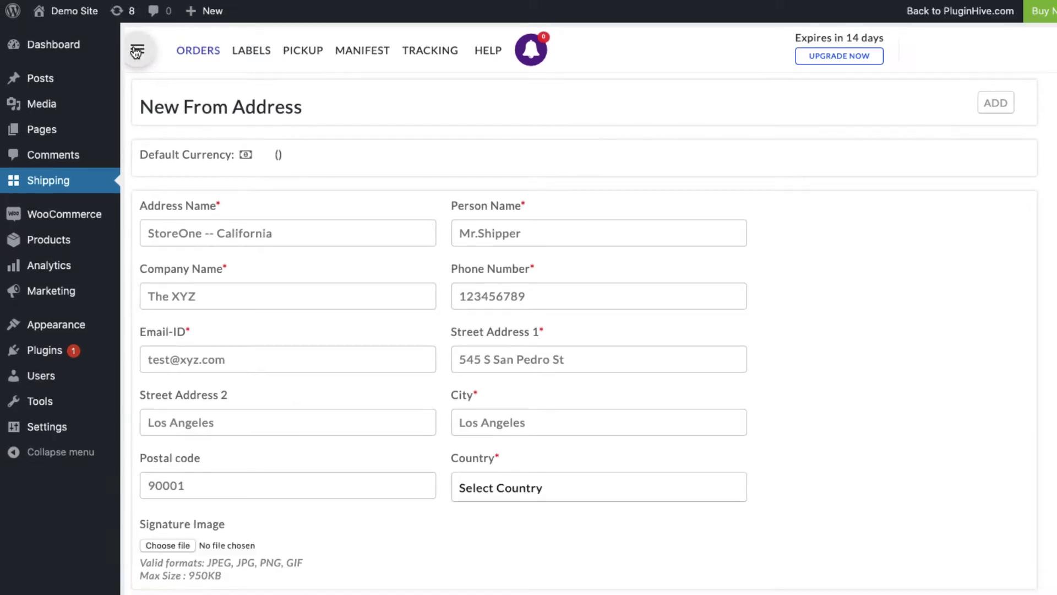
click(135, 52)
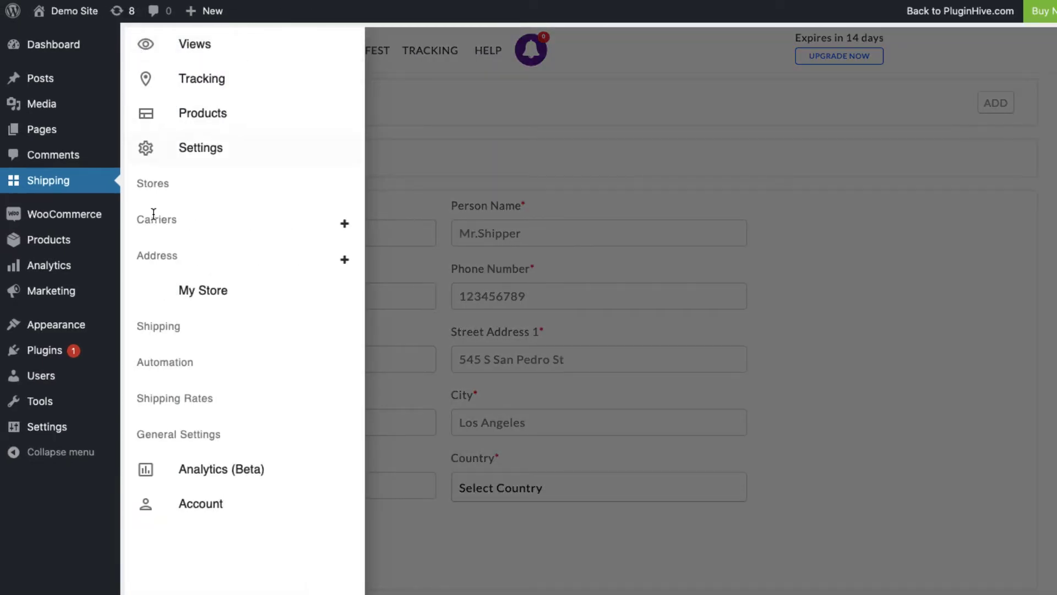
click(161, 324)
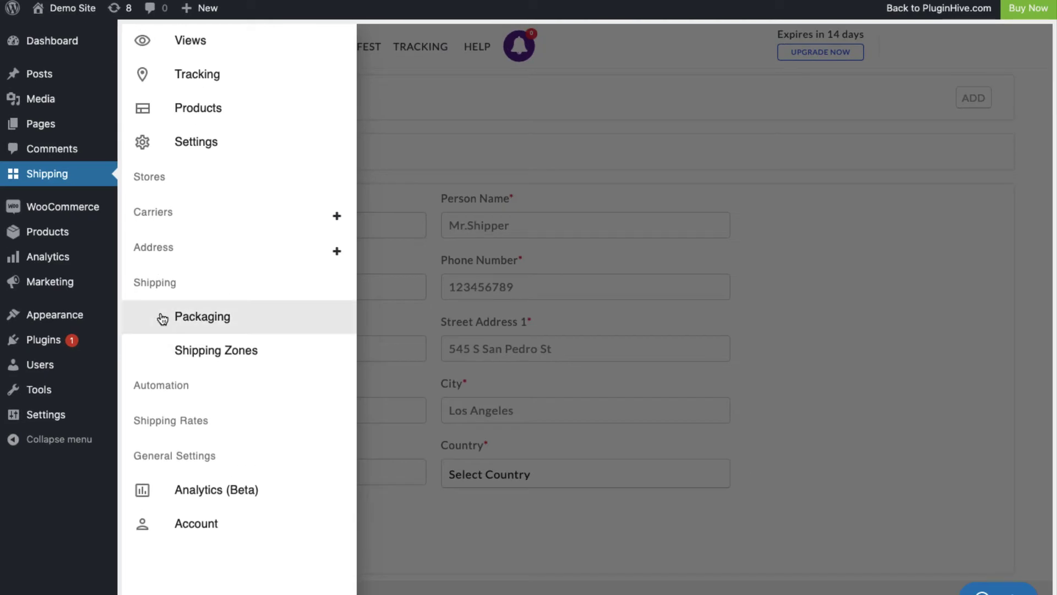
- Set the packaging method to Box Packing
click(198, 315)
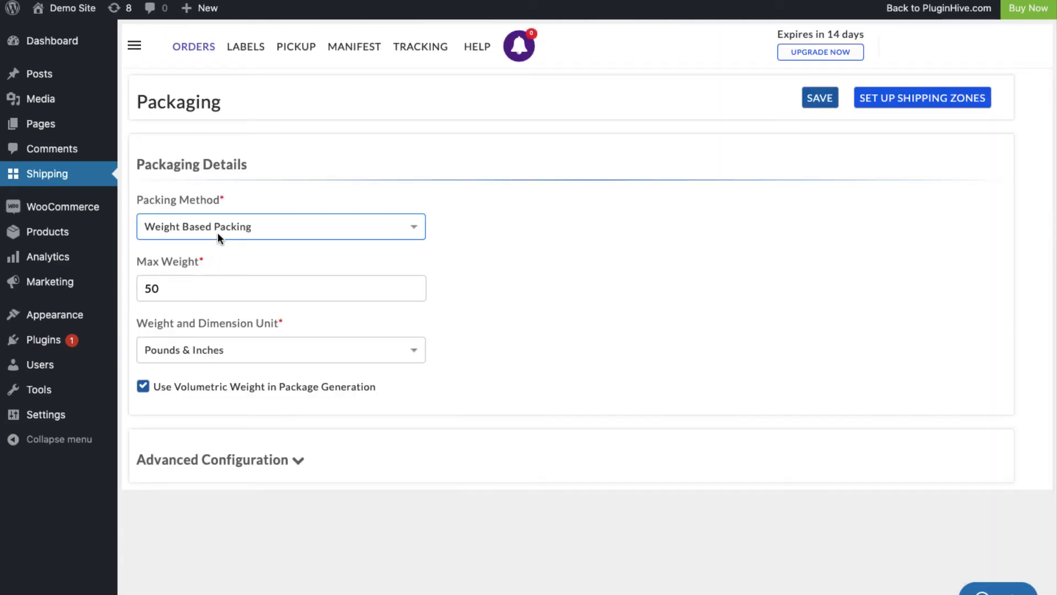
click(248, 230)
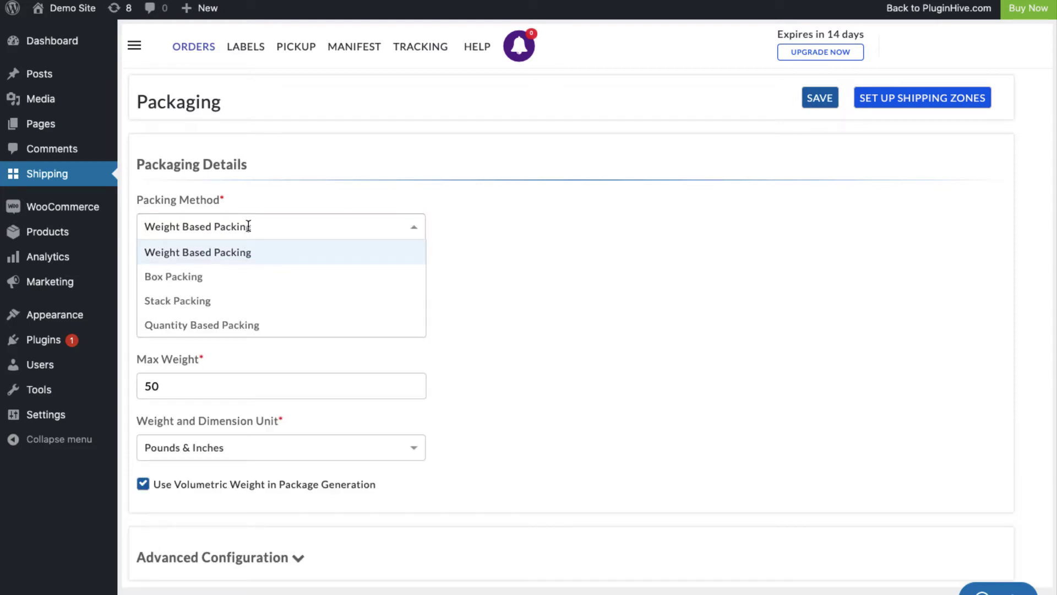
click(236, 278)
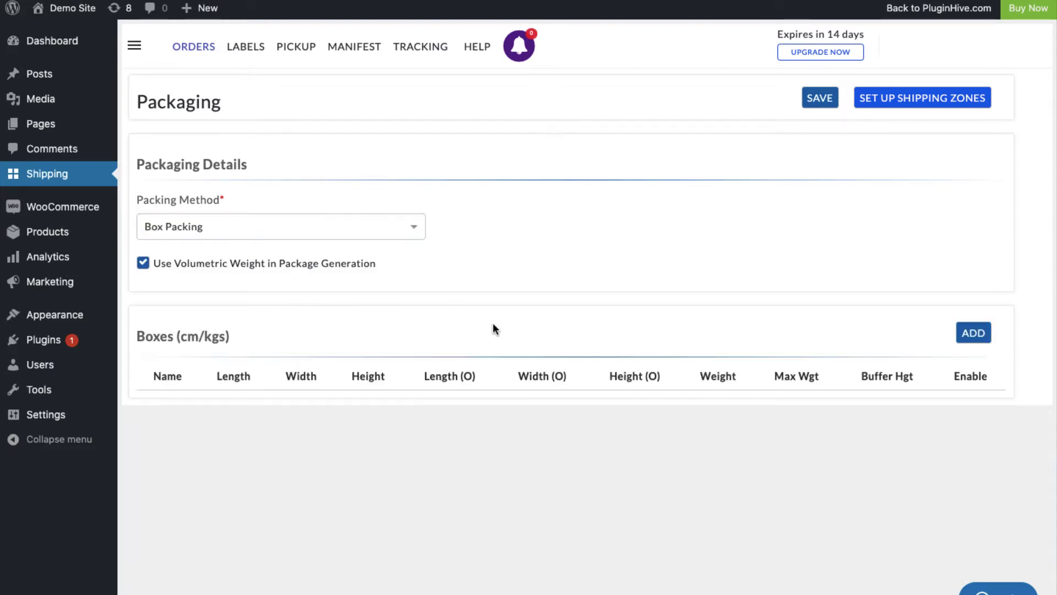
- Add a Custom Box measuring 10×10×10 cm with 10 kg max weight
click(972, 334)
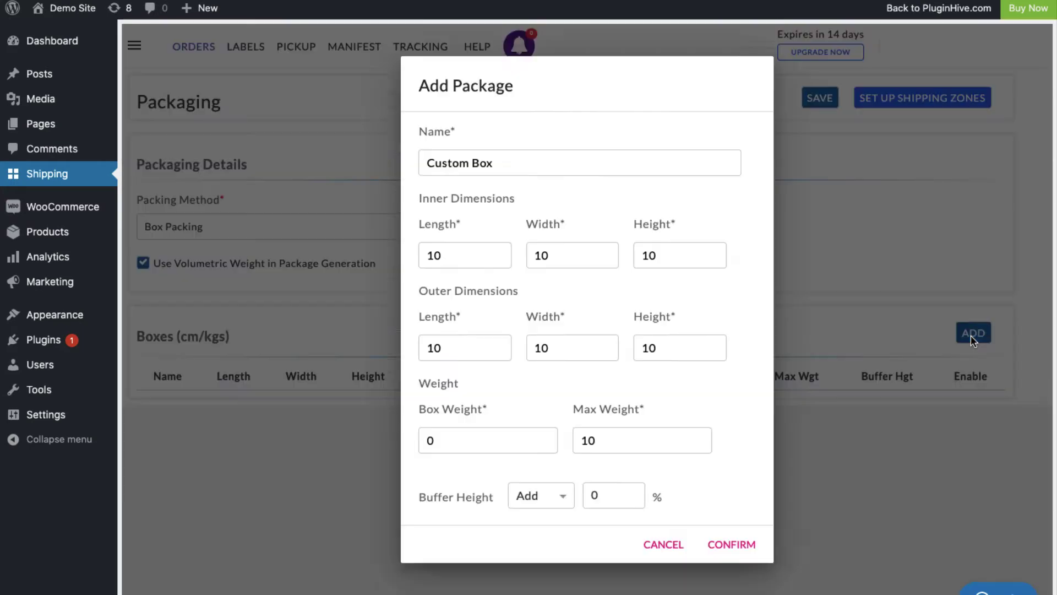
click(505, 184)
click(496, 280)
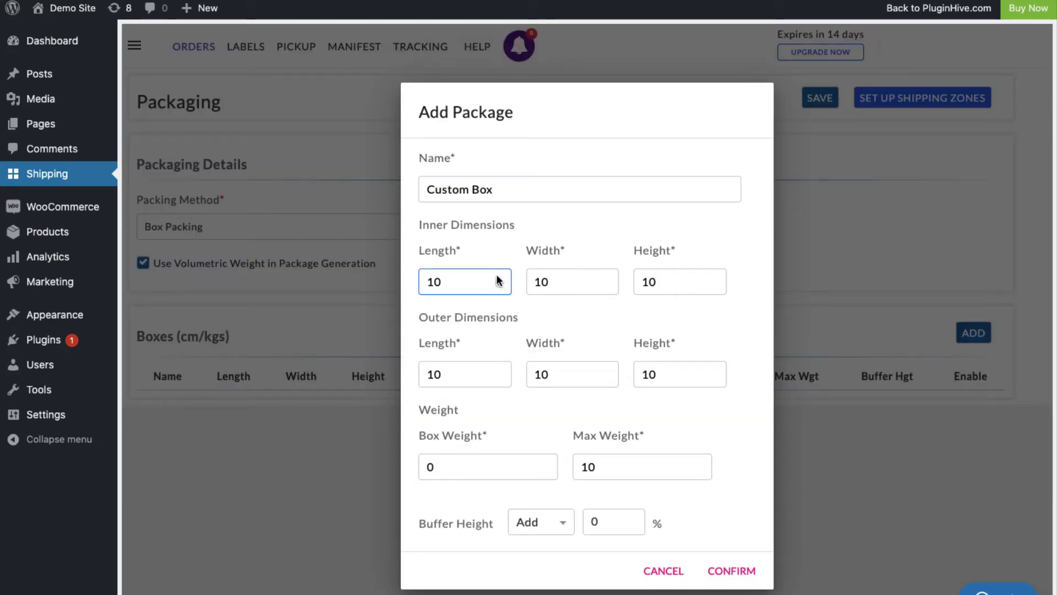
scroll(496, 275, down, 1)
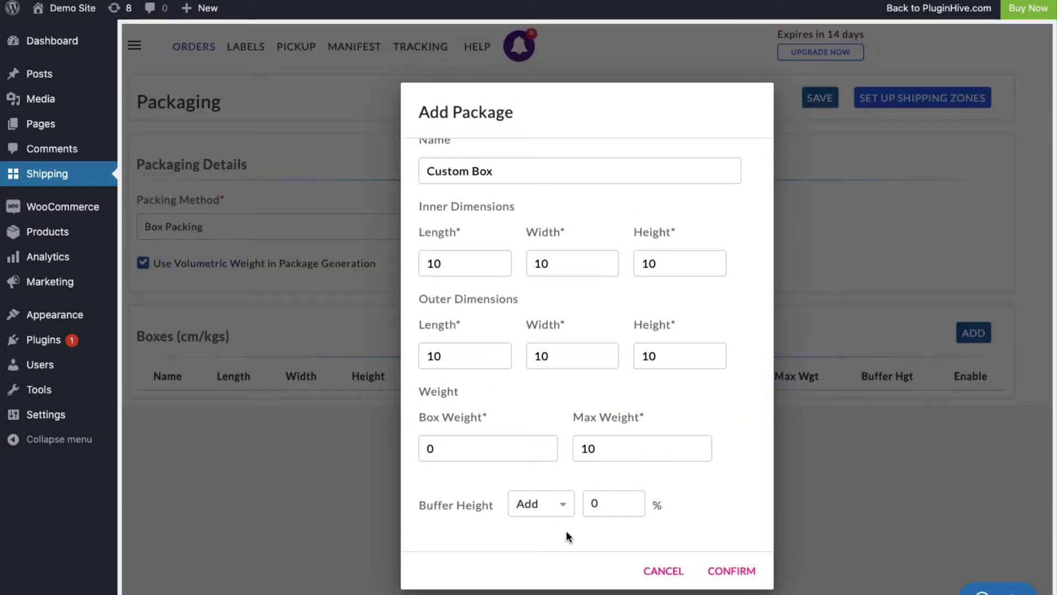
click(721, 575)
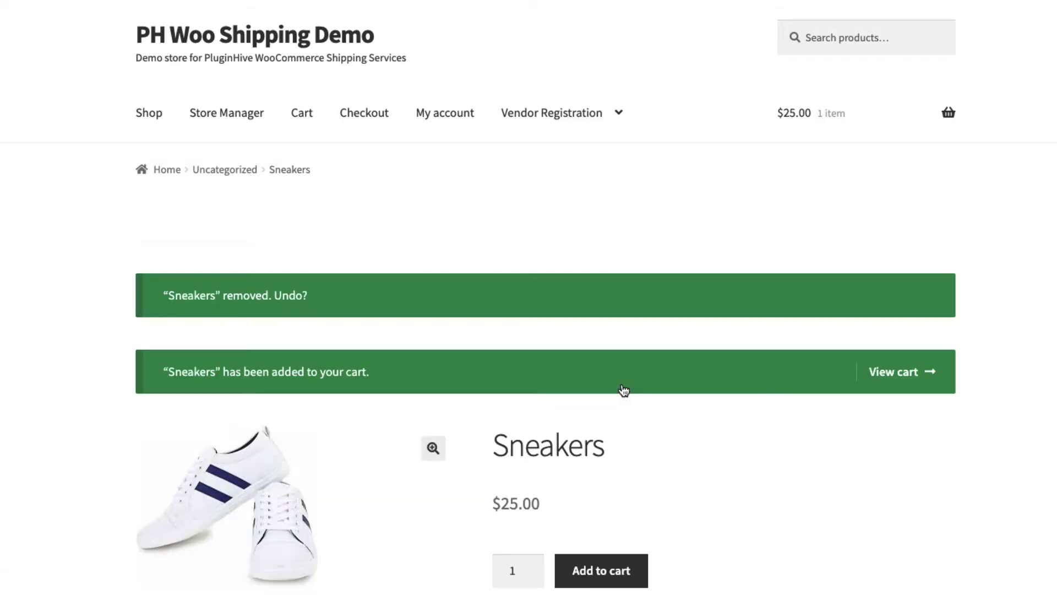
- Calculate cart shipping for Sneakers to East Gresford, New South Wales, Australia 2311
click(915, 372)
scroll(917, 378, down, 7)
click(711, 313)
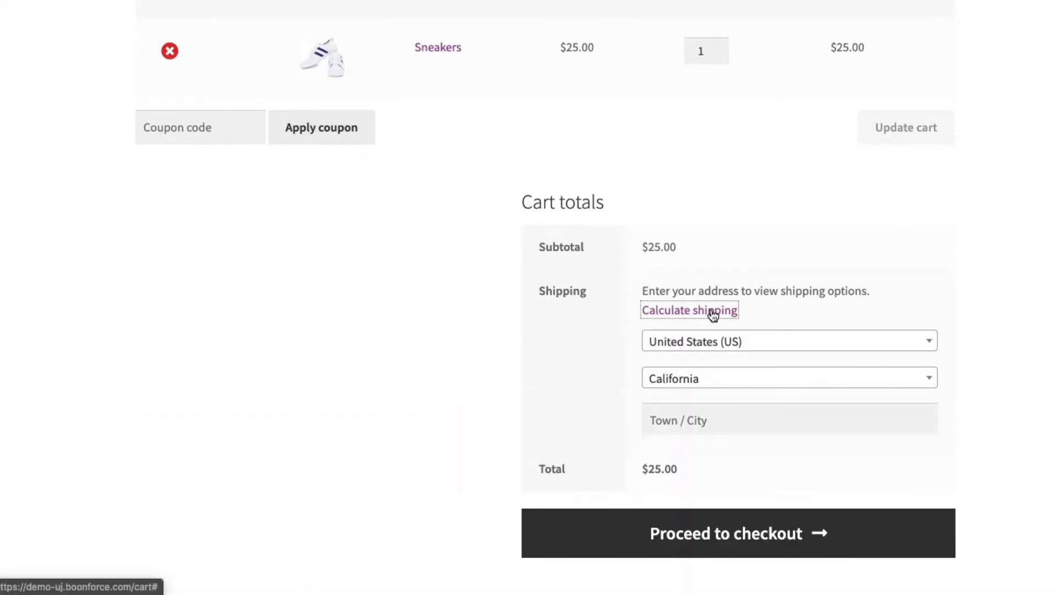
click(705, 349)
text(aus)
click(686, 403)
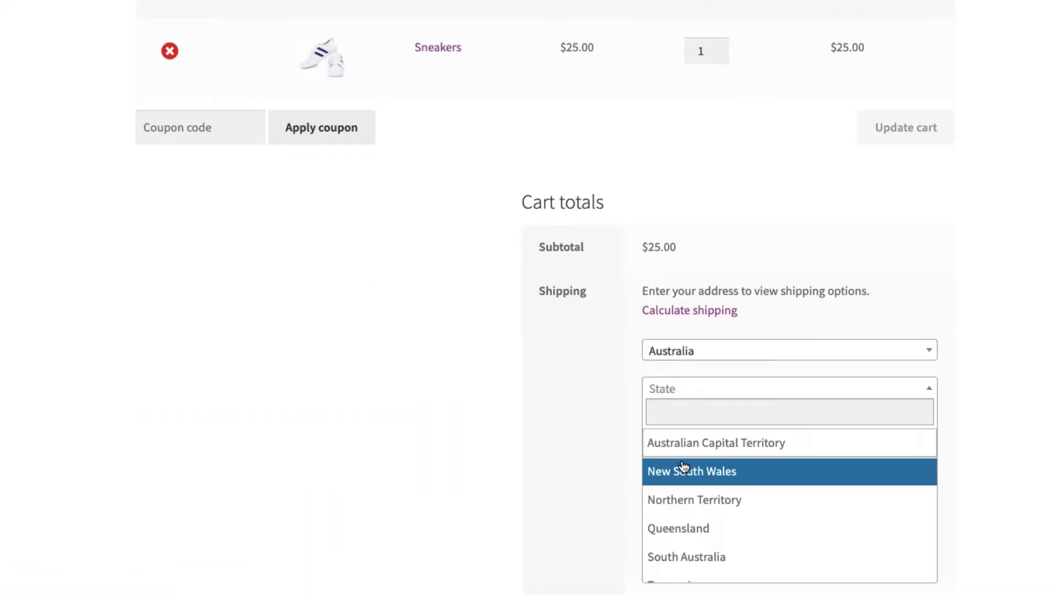
click(682, 469)
click(660, 429)
text(EAST GRESFORD)
click(682, 492)
text(2311)
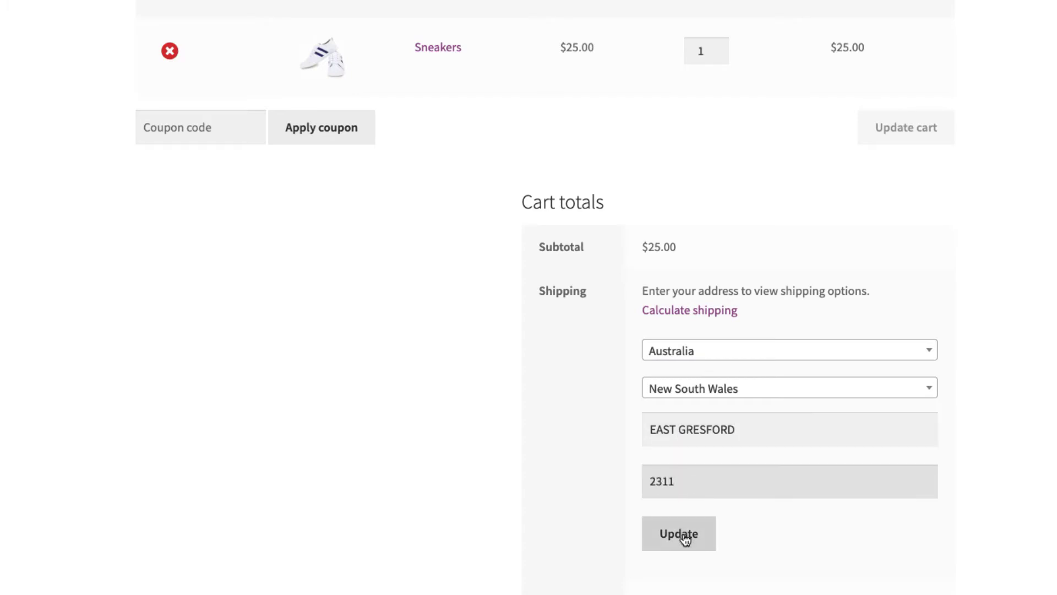
click(679, 536)
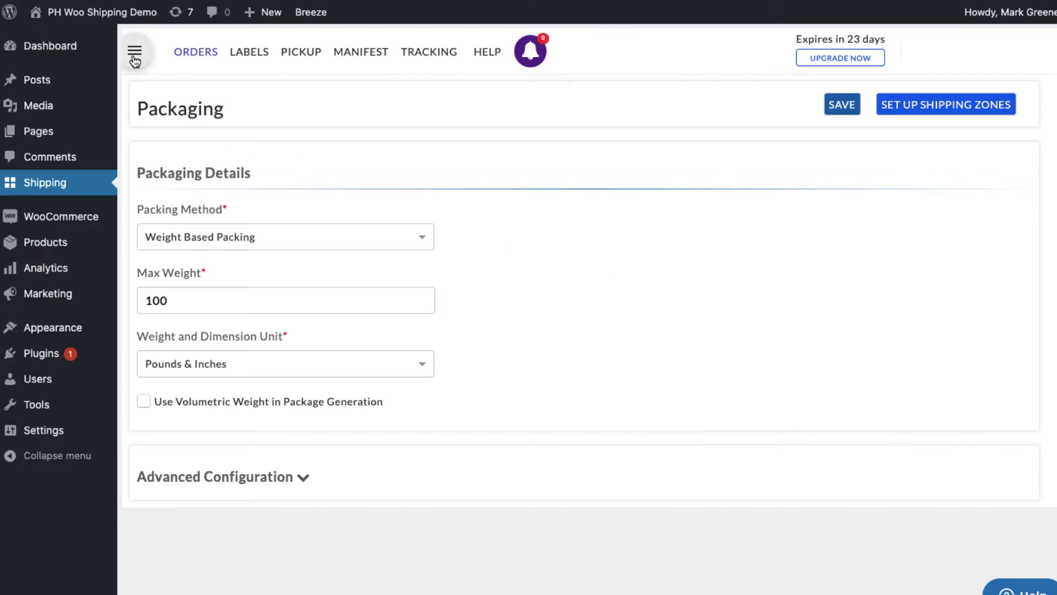
- Review the latest rate request summary in the plugin's rate request log
click(138, 50)
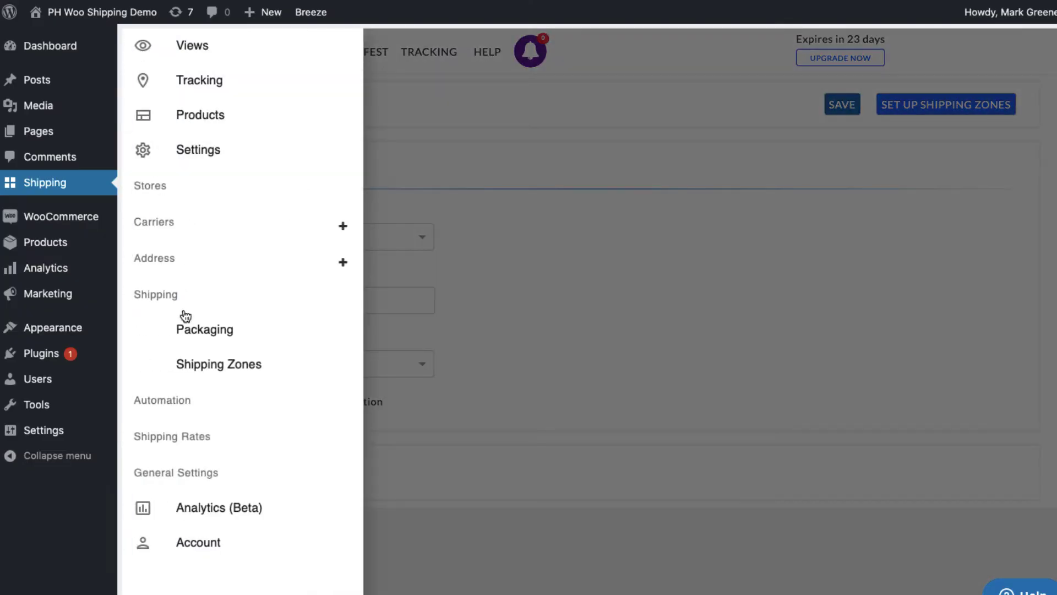
click(195, 433)
click(229, 340)
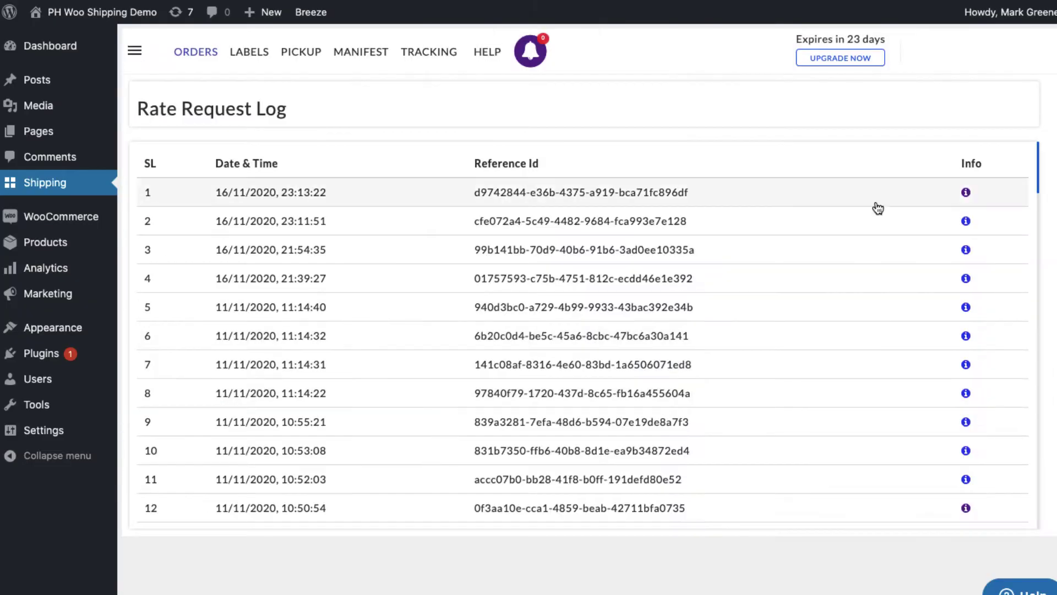
click(966, 197)
scroll(966, 197, down, 5)
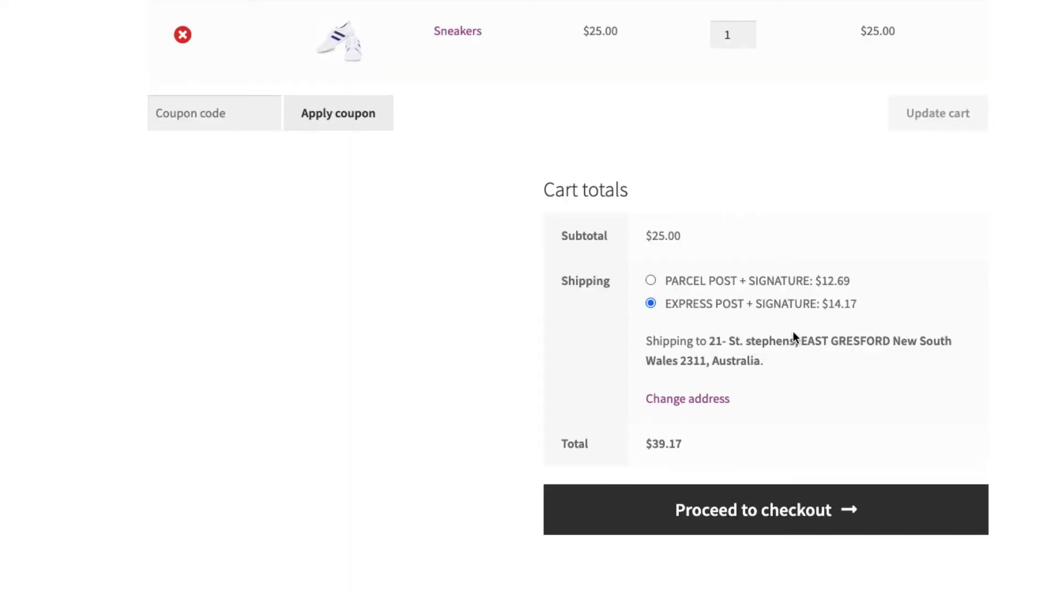
- Check out and place the Sneakers test order
click(771, 510)
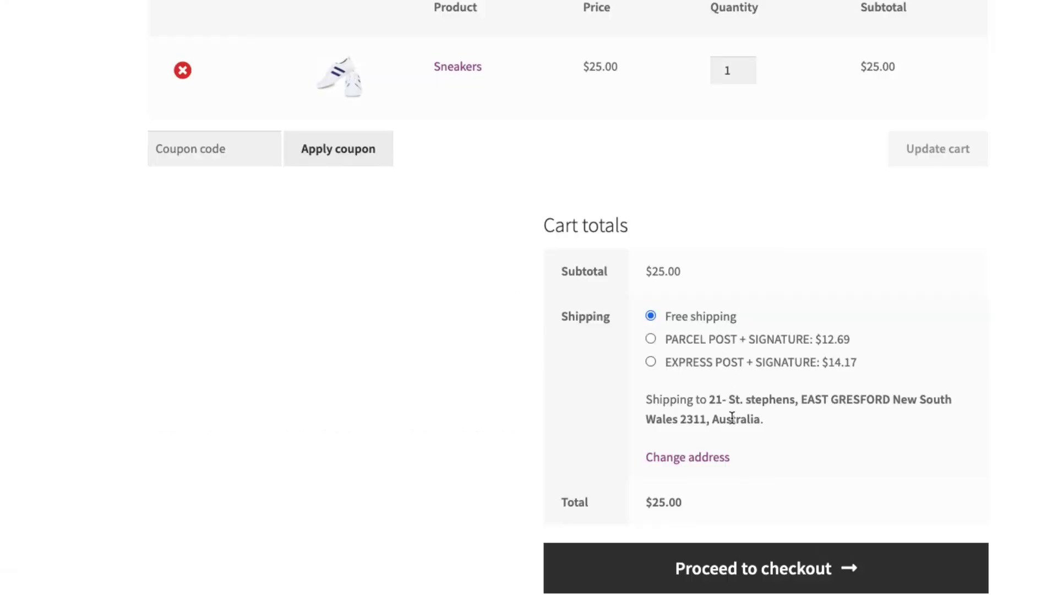
click(739, 562)
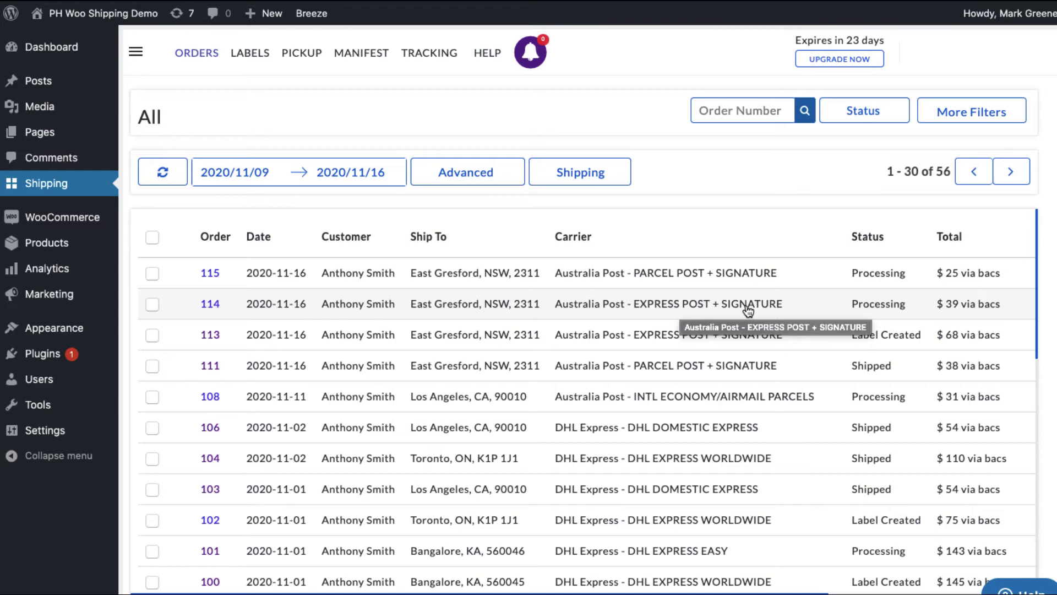
- Review order 115's packing and rate summary, then return to the orders list
click(215, 277)
scroll(215, 277, down, 2)
scroll(216, 277, down, 2)
scroll(215, 277, down, 3)
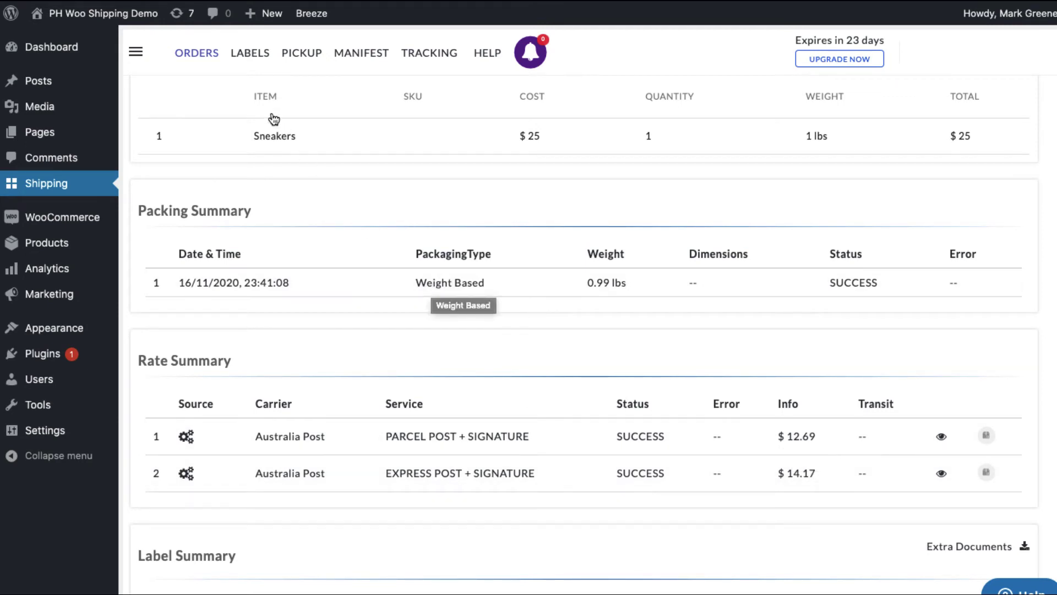
click(205, 61)
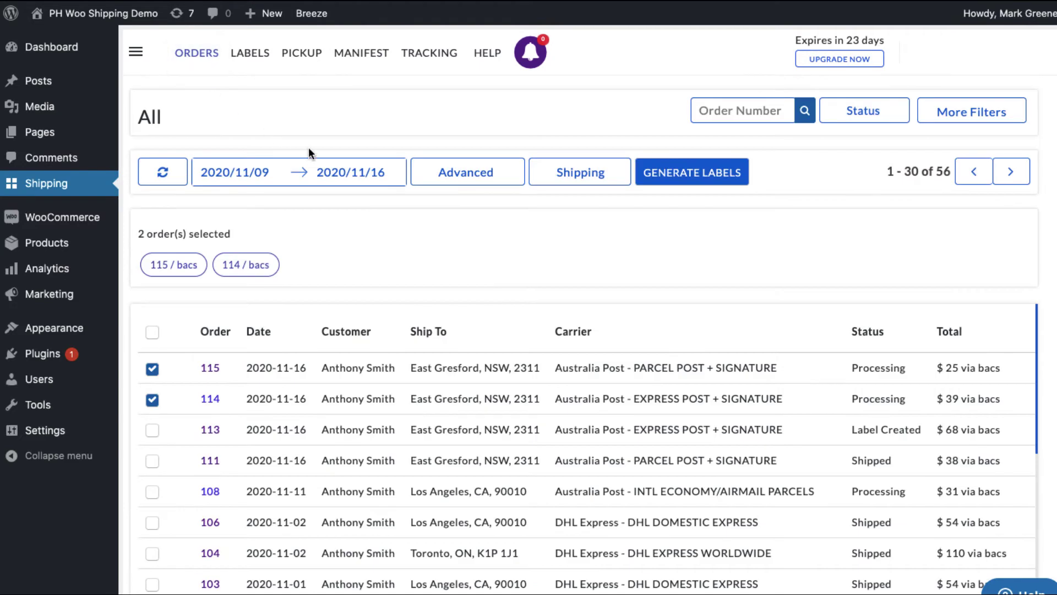
- Generate Australia Post labels for orders 115 and 114 and preview them for printing
click(680, 183)
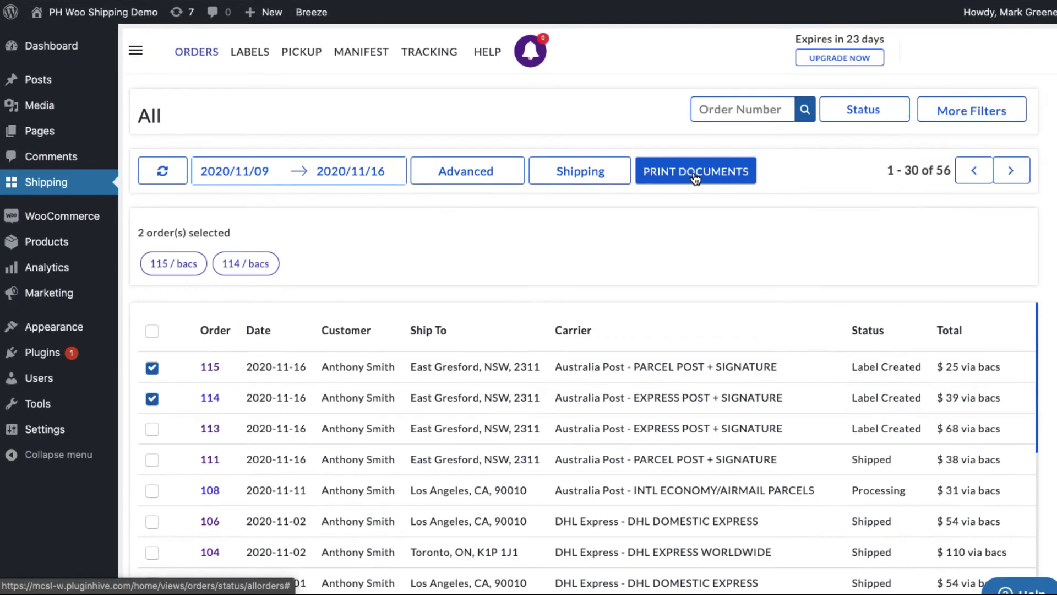
click(695, 173)
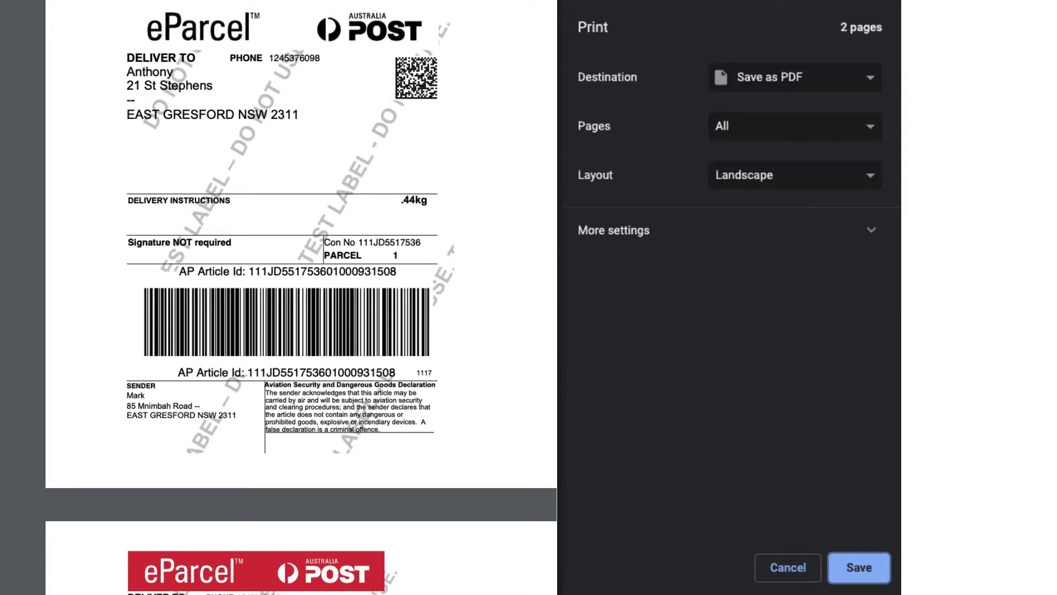
scroll(301, 297, down, 3)
scroll(301, 297, down, 3)
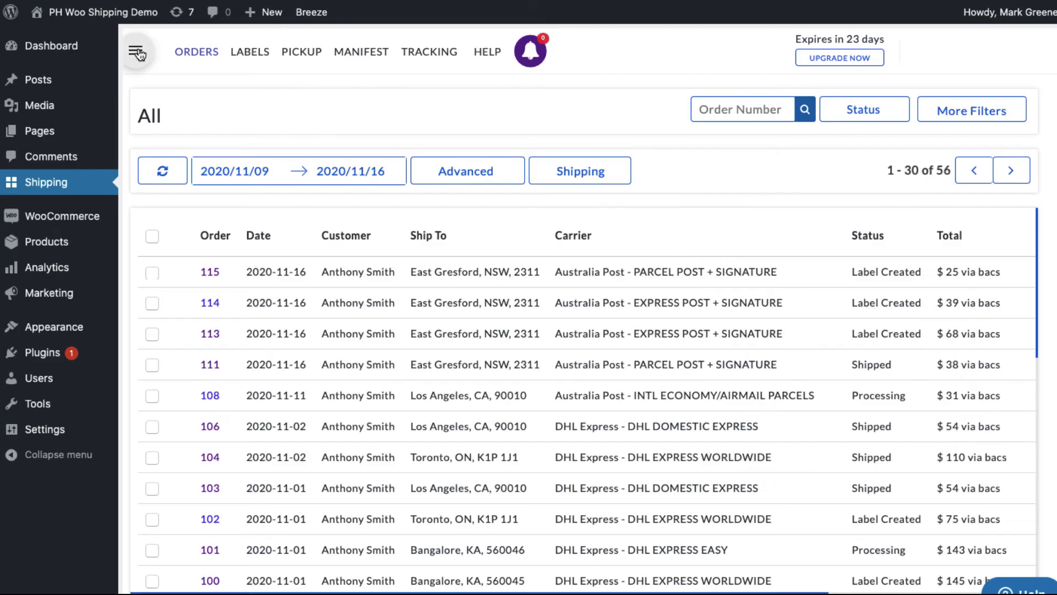
- Enable Commercial Invoice and COD Label alongside Label in Print Settings, and save
click(137, 48)
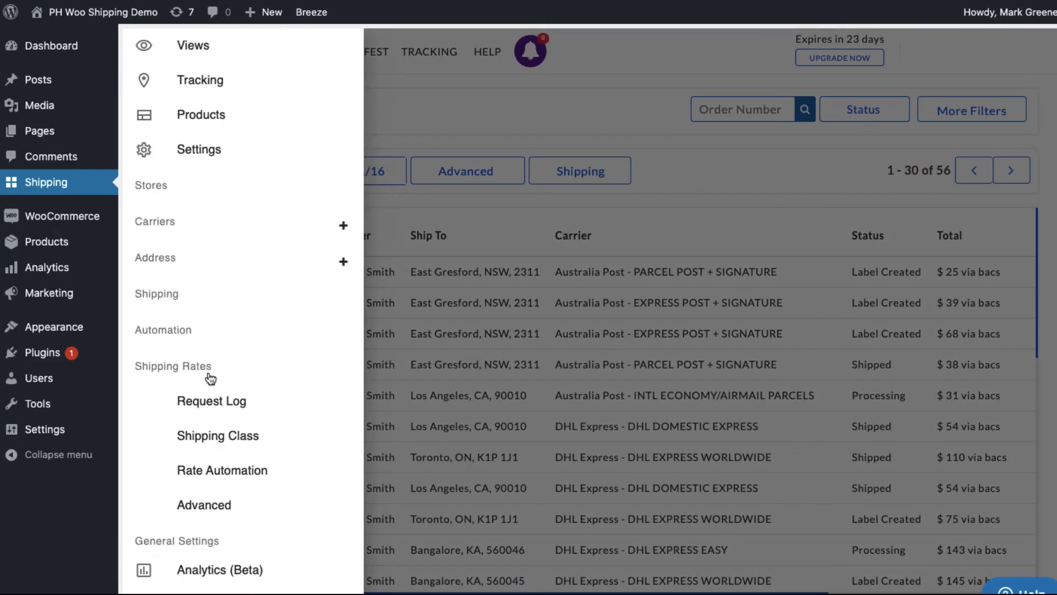
scroll(209, 493, down, 1)
click(207, 487)
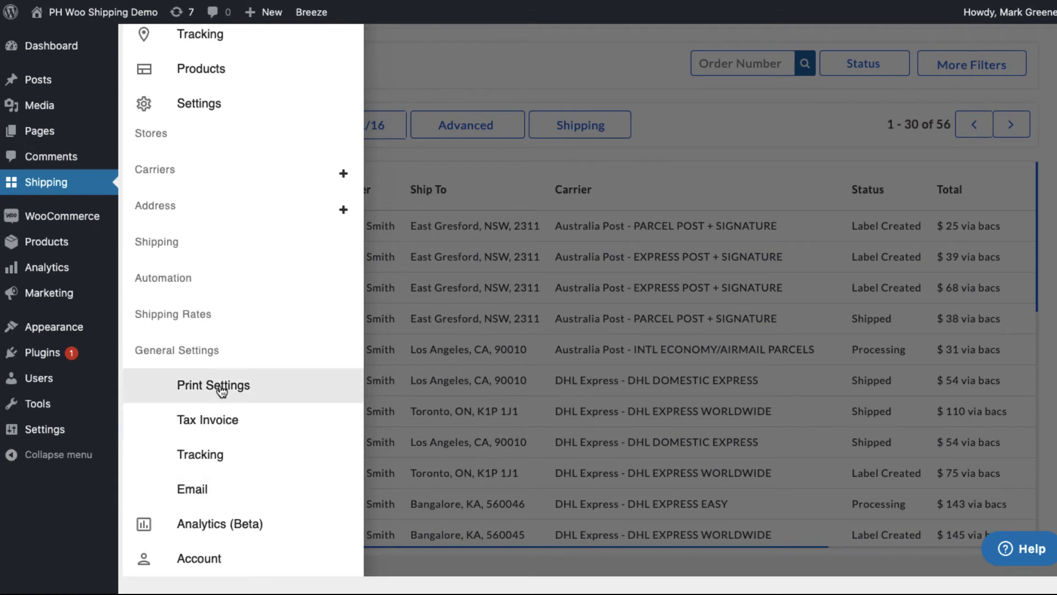
click(195, 381)
click(160, 255)
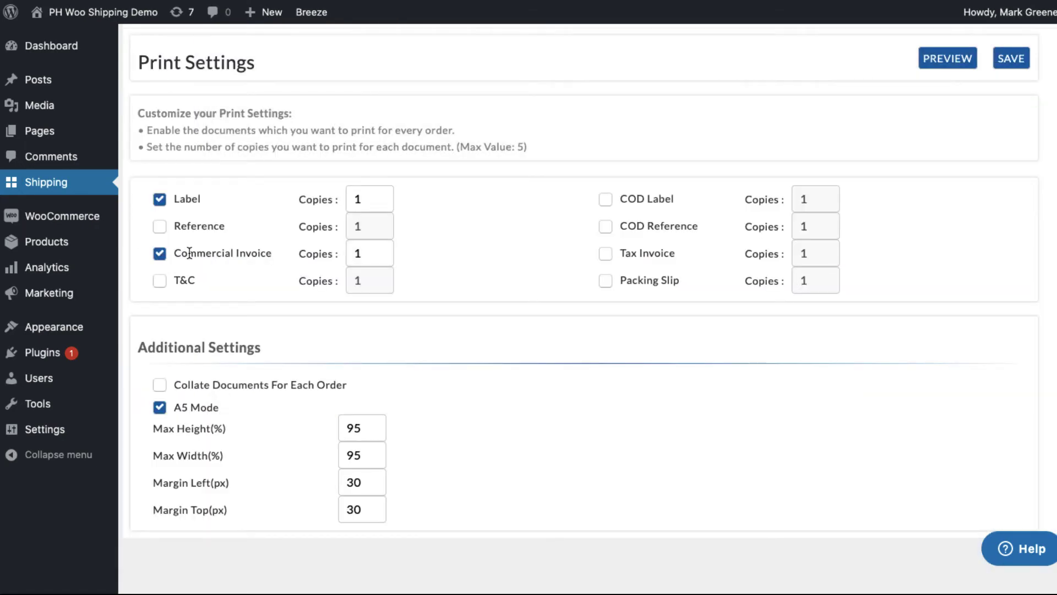
click(605, 201)
click(999, 59)
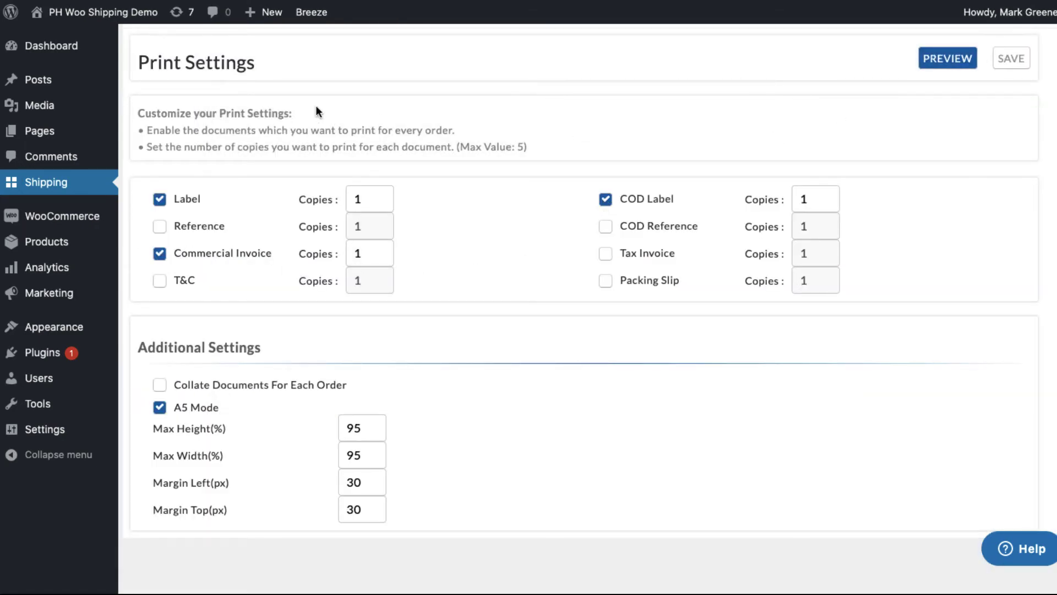
- Request a carrier pickup for orders 115 and 114, then mark both as shipped
click(196, 52)
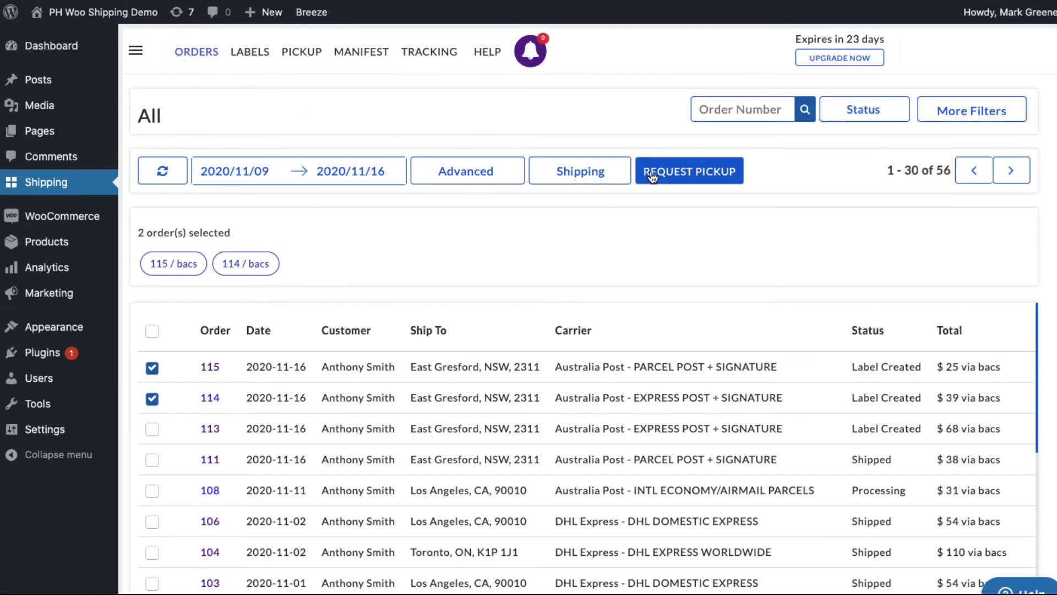
click(691, 177)
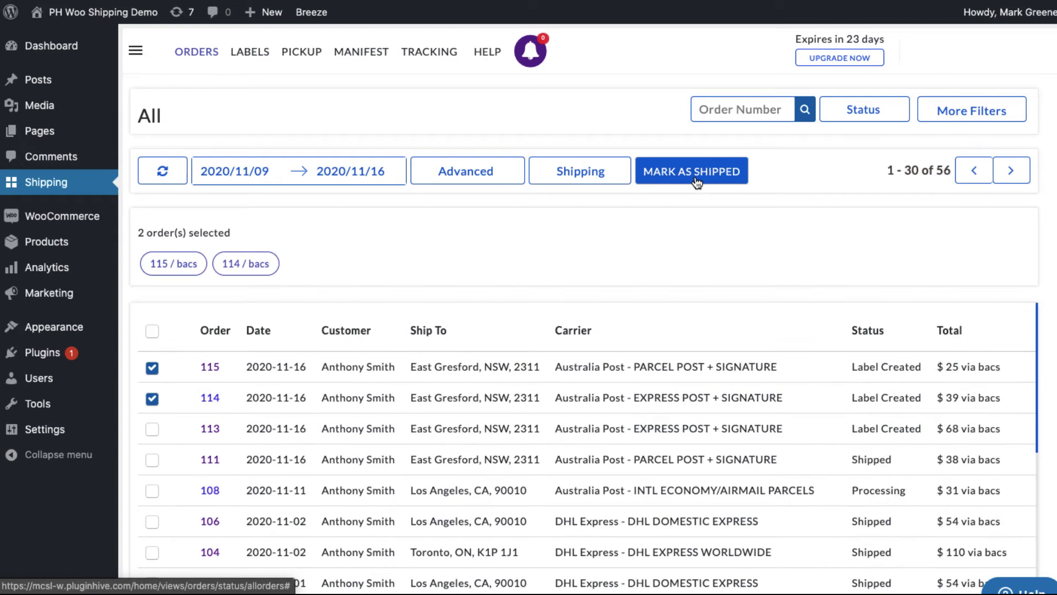
click(697, 181)
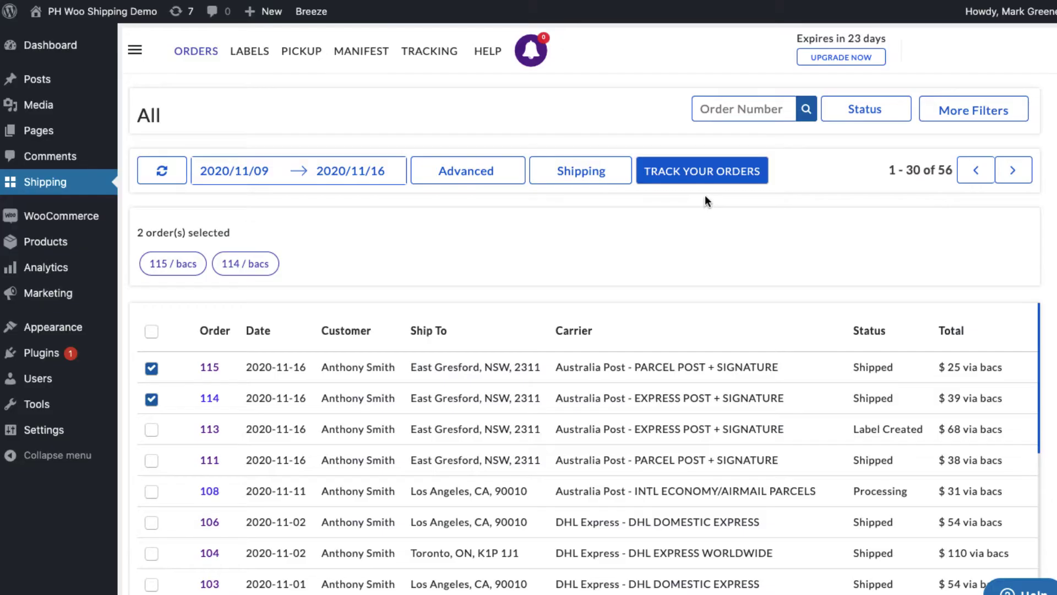
- Show order 114's tracking timeline, ending Delivered in East Gresford
click(706, 182)
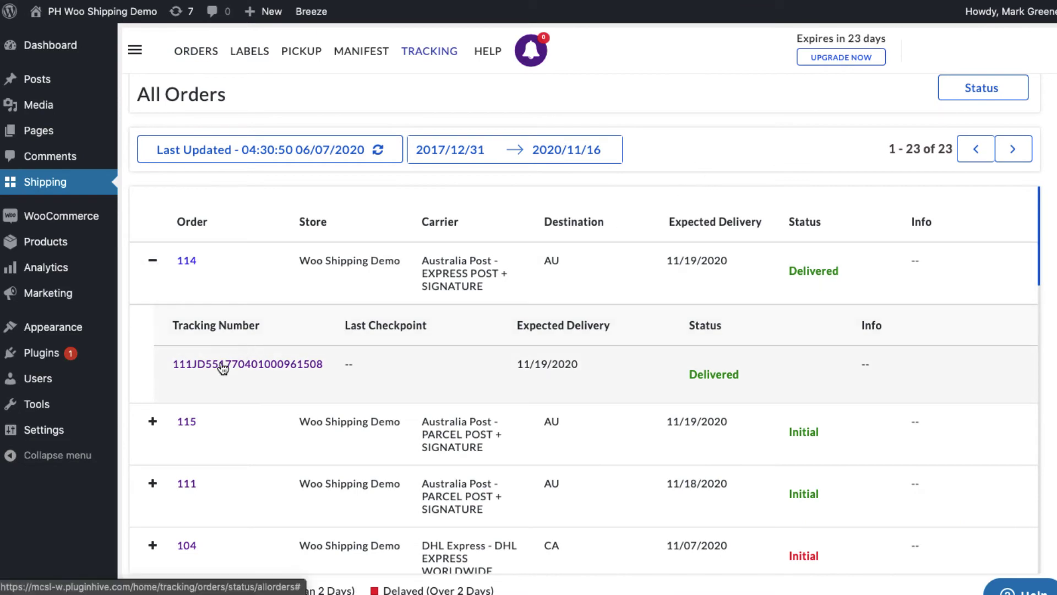
click(278, 366)
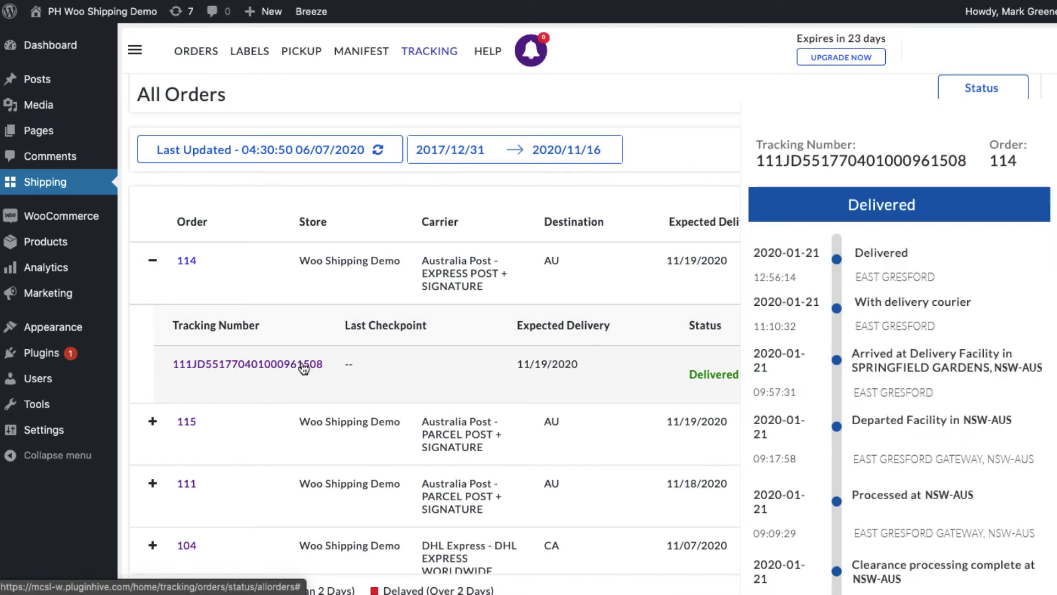